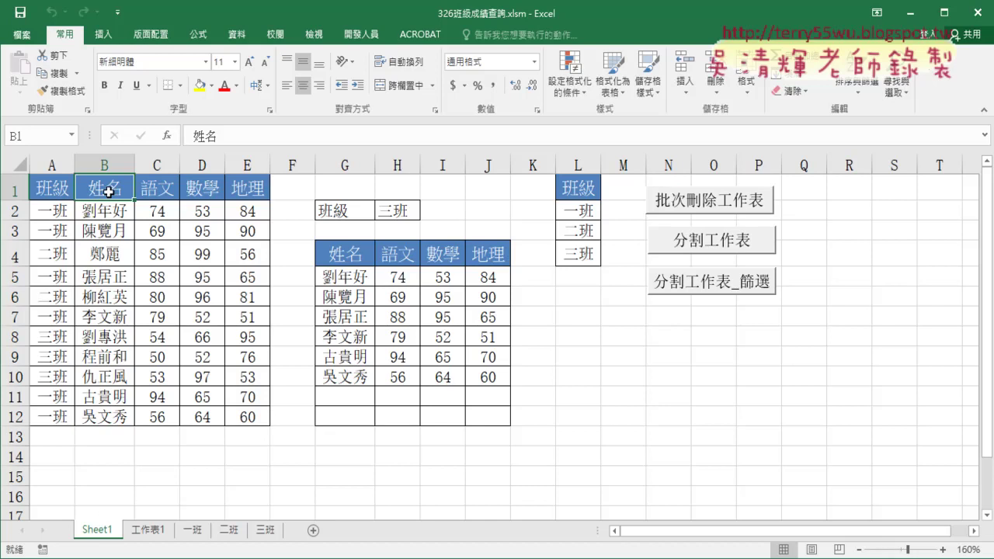
# - Switch to the 資料 (Data) tab so the 篩選 filter command is available
pyautogui.click(241, 35)
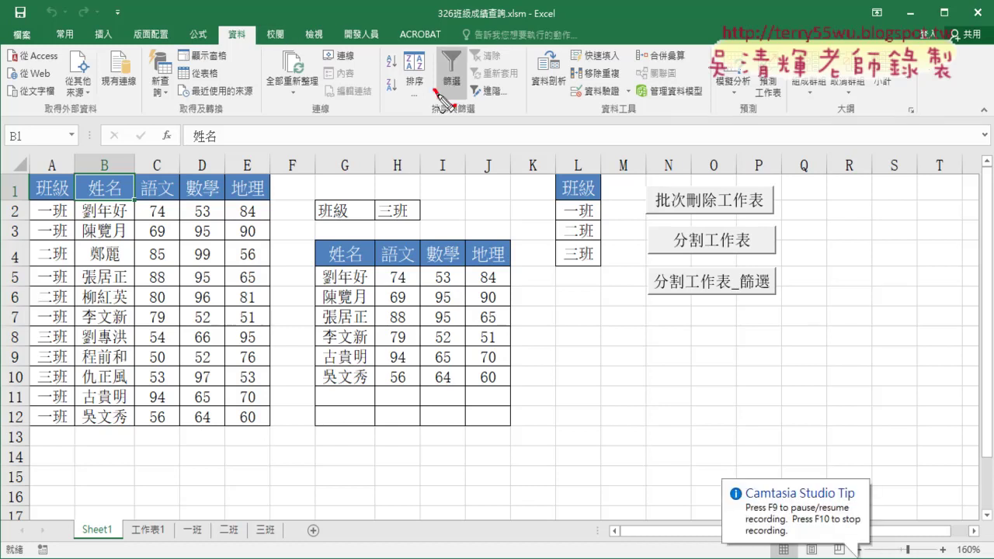
pyautogui.moveTo(435, 91); pyautogui.dragTo(458, 101)
pyautogui.moveTo(256, 26); pyautogui.dragTo(233, 48)
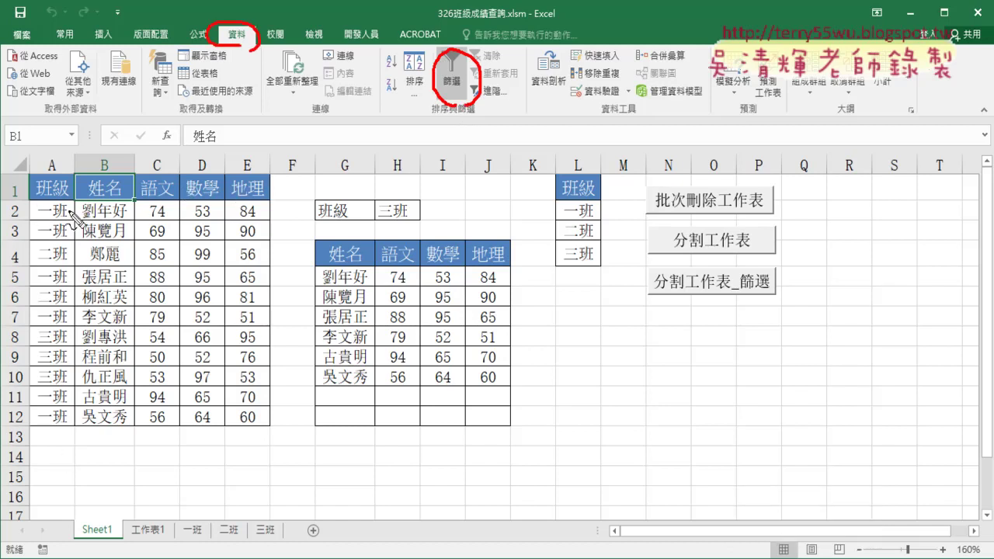
pyautogui.moveTo(45, 199); pyautogui.dragTo(69, 181)
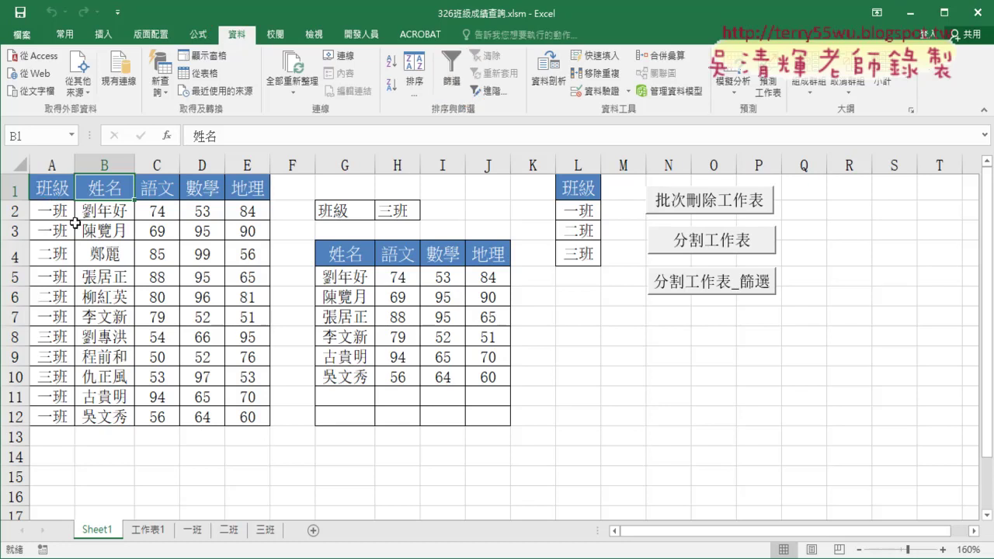
# - Batch-delete the old class sheets, then filter the 班級 column to show only 一班
pyautogui.click(701, 202)
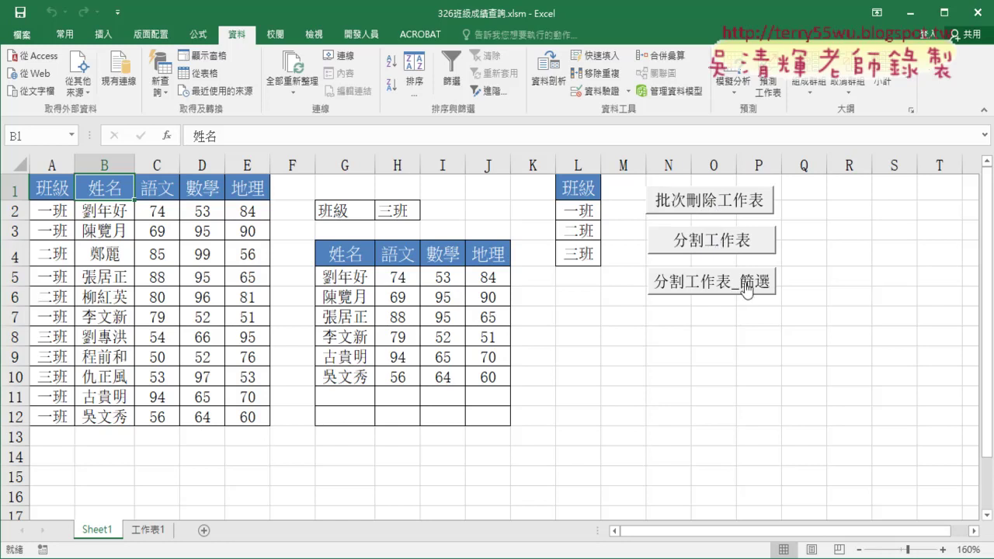
pyautogui.click(456, 84)
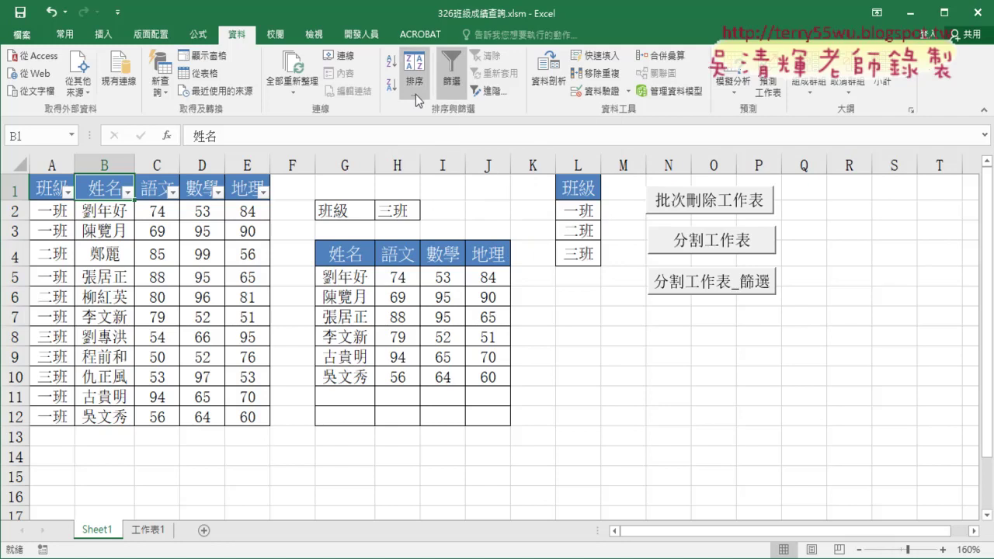
pyautogui.click(69, 193)
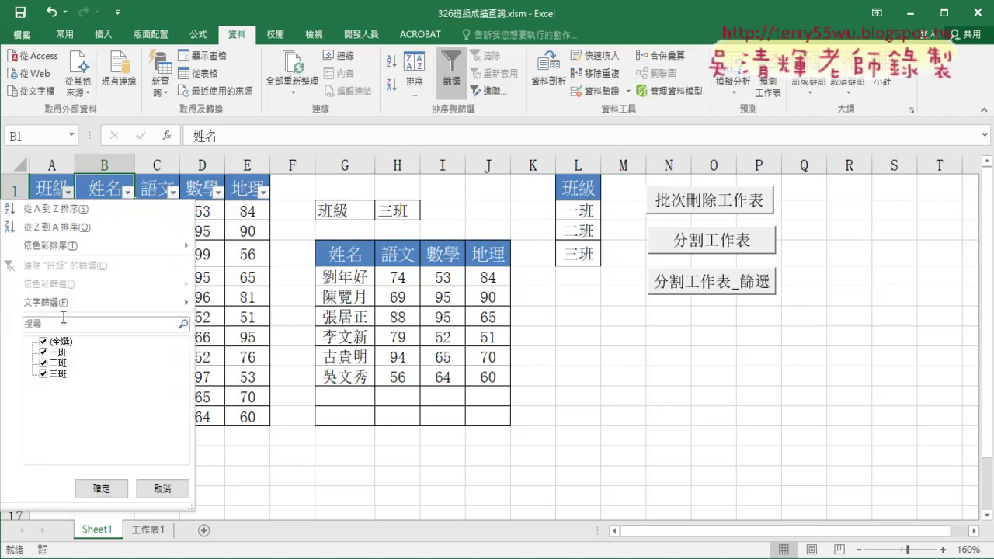
pyautogui.click(43, 341)
pyautogui.click(44, 352)
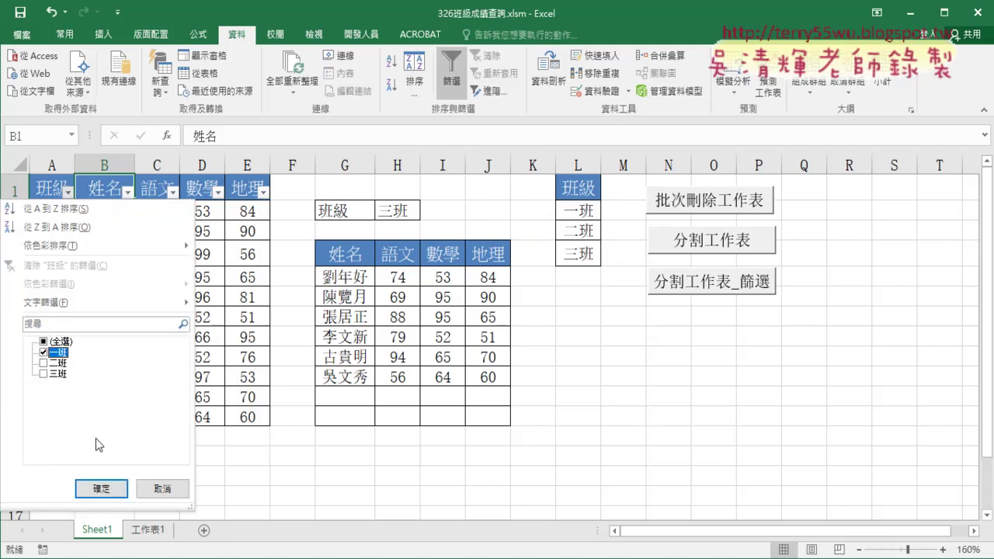
pyautogui.click(100, 489)
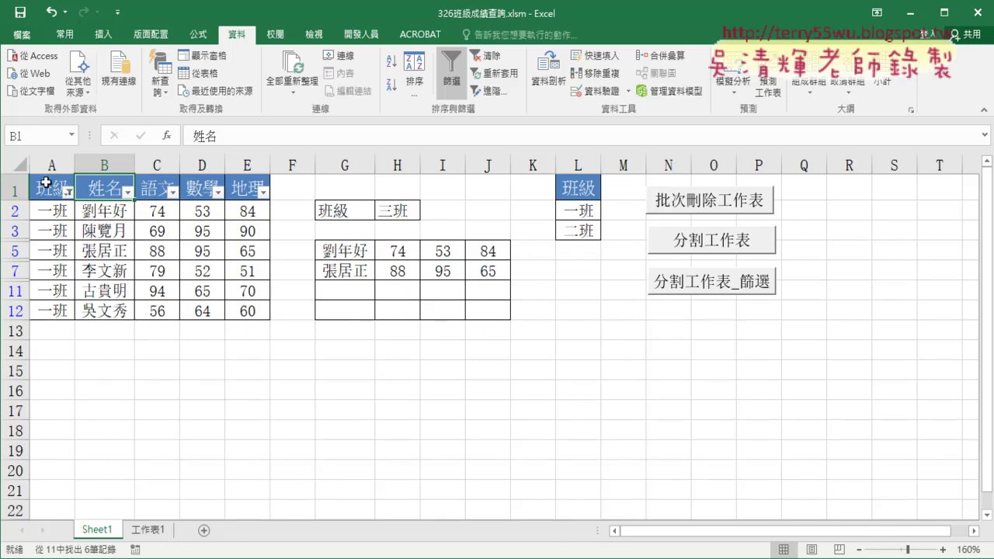
# - Select the filtered 一班 table range A1:E12
pyautogui.moveTo(46, 186)
pyautogui.mouseDown()
pyautogui.moveTo(194, 261)
pyautogui.moveTo(237, 306)
pyautogui.mouseUp()
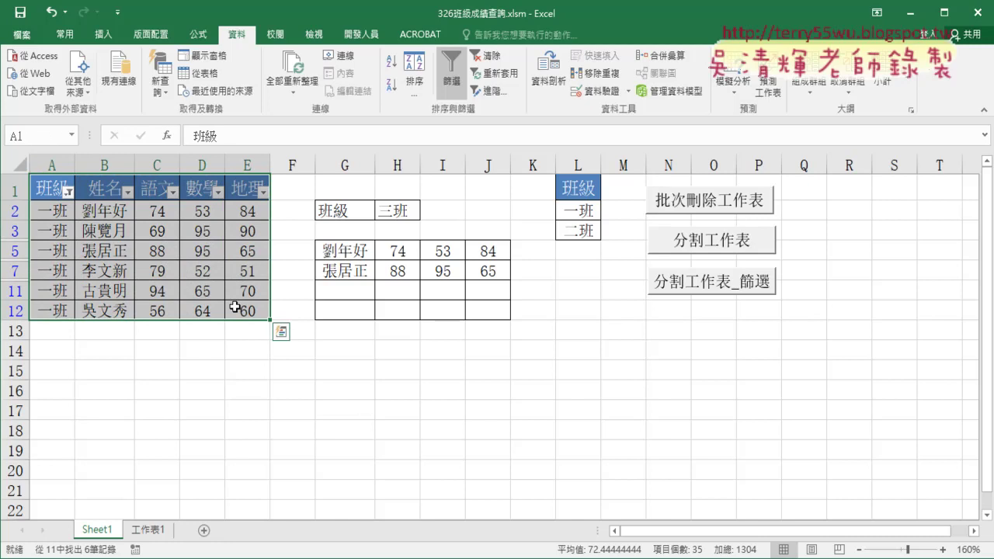
pyautogui.click(51, 188)
pyautogui.moveTo(52, 188); pyautogui.dragTo(253, 313)
# - Change the 班級 filter from 一班 to 二班 and select the visible rows A1:E6
pyautogui.click(69, 191)
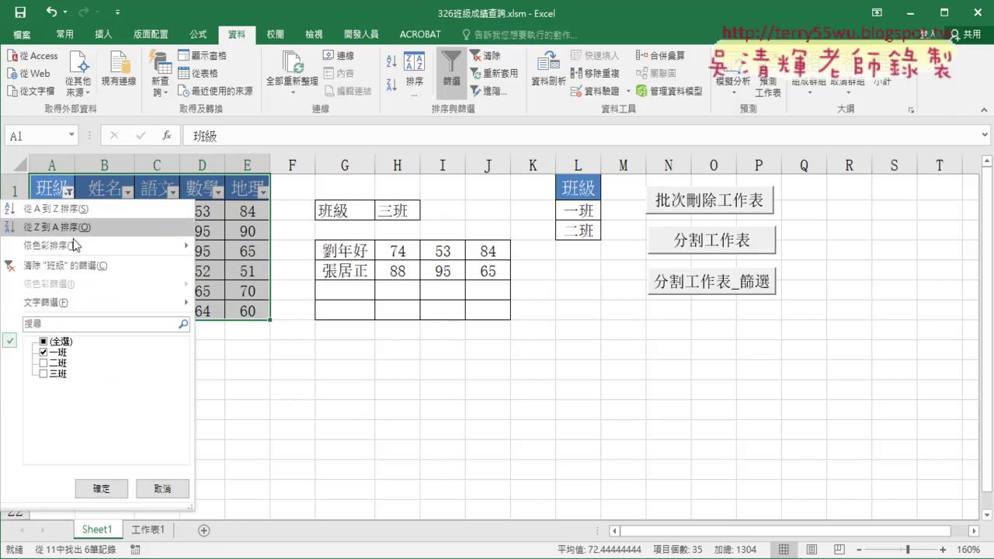
pyautogui.click(43, 352)
pyautogui.click(43, 363)
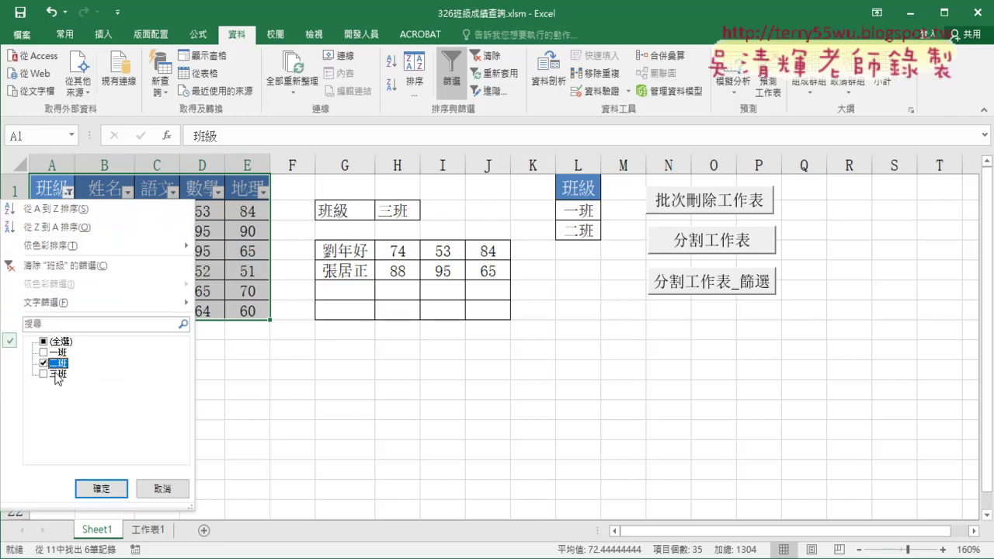
pyautogui.click(101, 488)
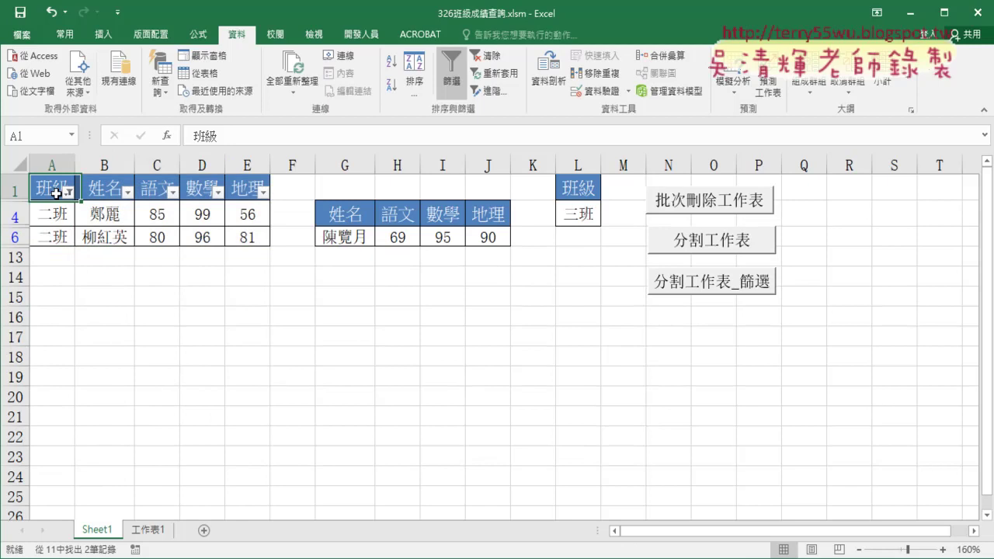
pyautogui.moveTo(56, 194); pyautogui.dragTo(241, 233)
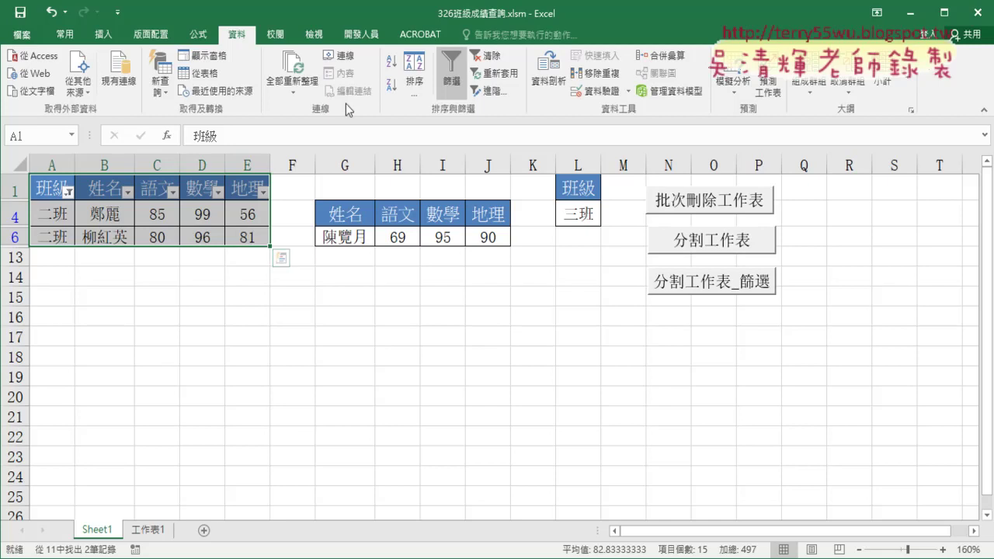
# - Turn off the filter to show all 11 records and run the 分割工作表_篩選 macro
pyautogui.click(451, 70)
pyautogui.click(299, 472)
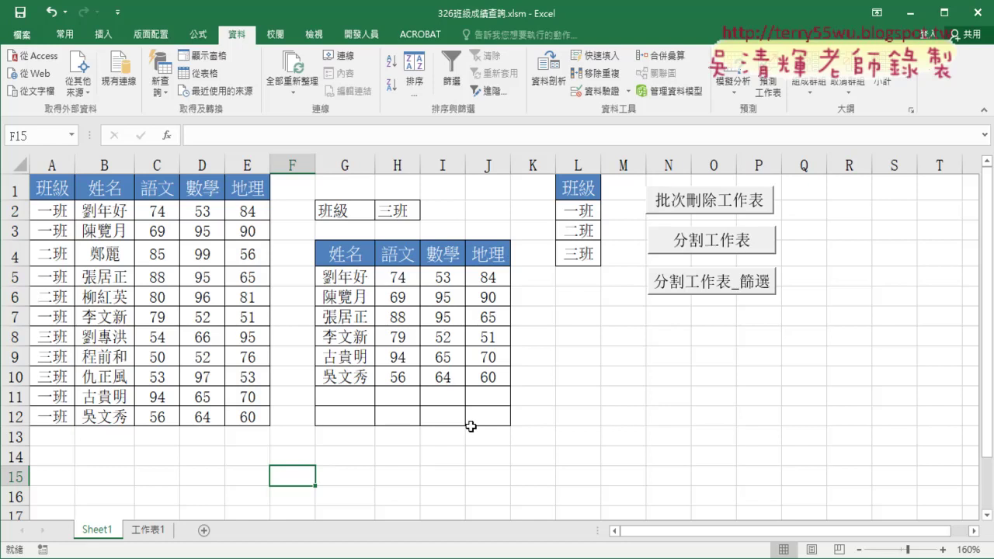
pyautogui.click(717, 293)
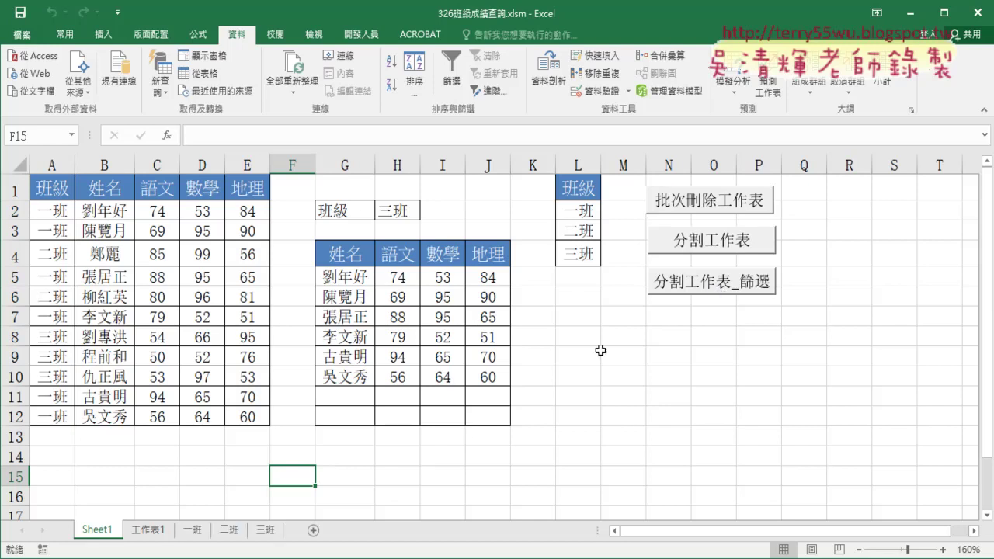
# - Check the new 一班, 二班 and 三班 sheets, then return to Sheet1
pyautogui.click(192, 533)
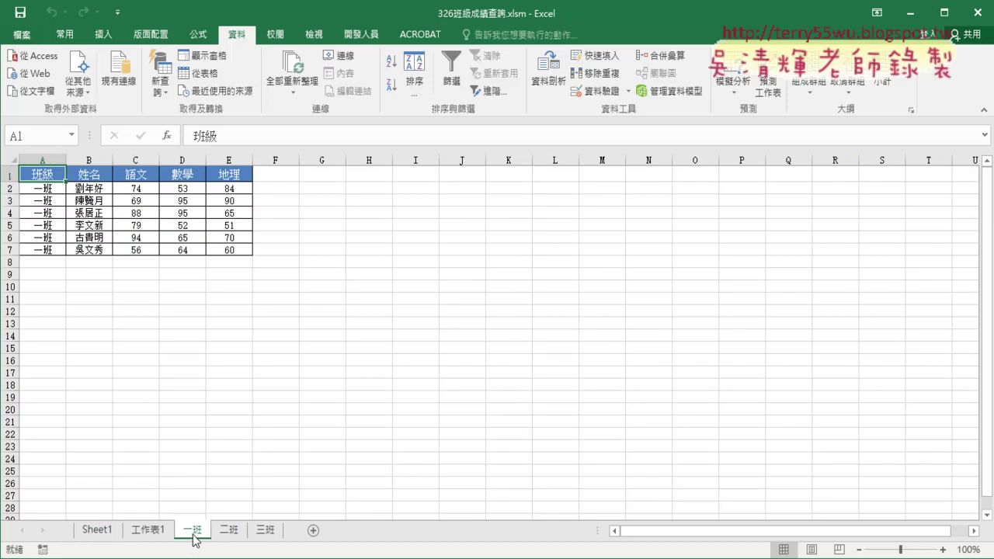
pyautogui.click(231, 533)
pyautogui.click(268, 533)
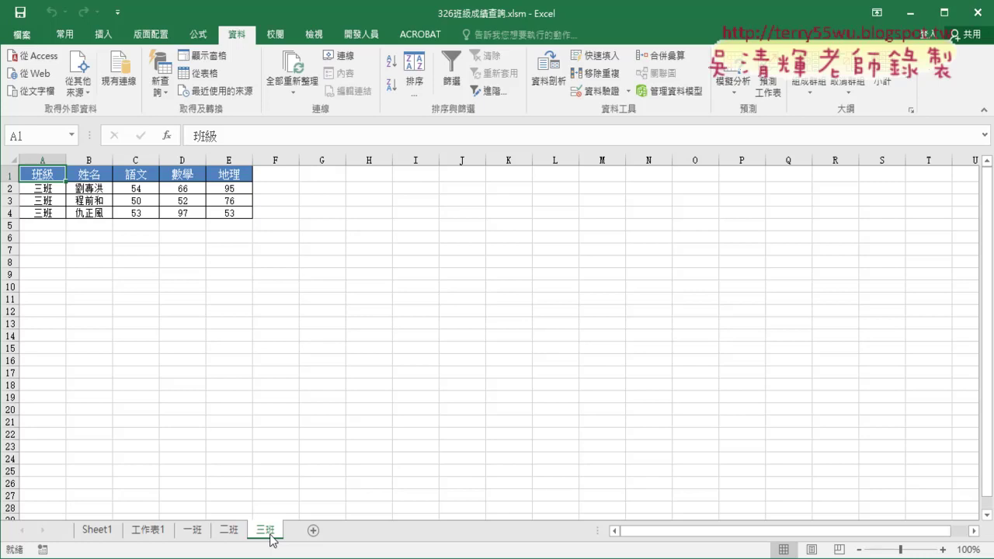
pyautogui.click(108, 534)
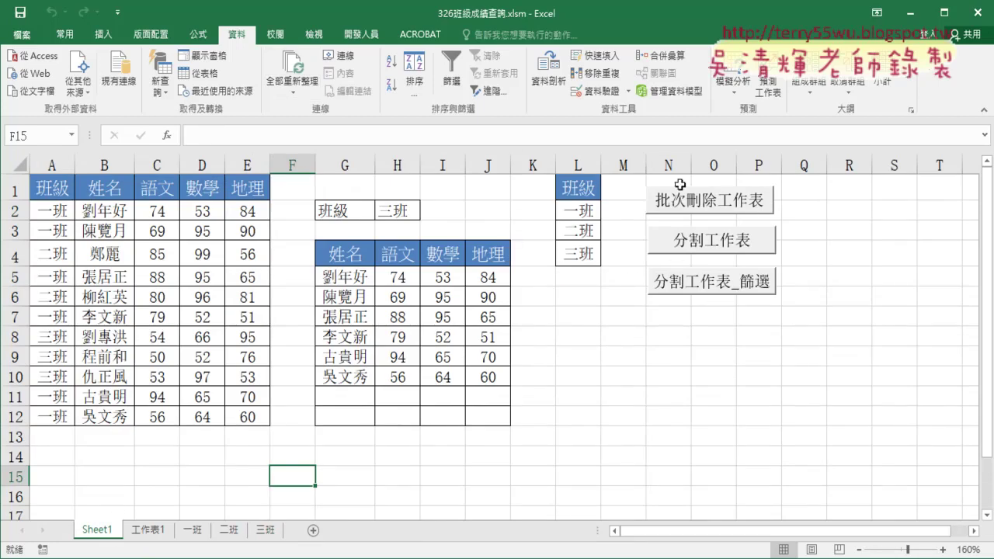
pyautogui.click(216, 197)
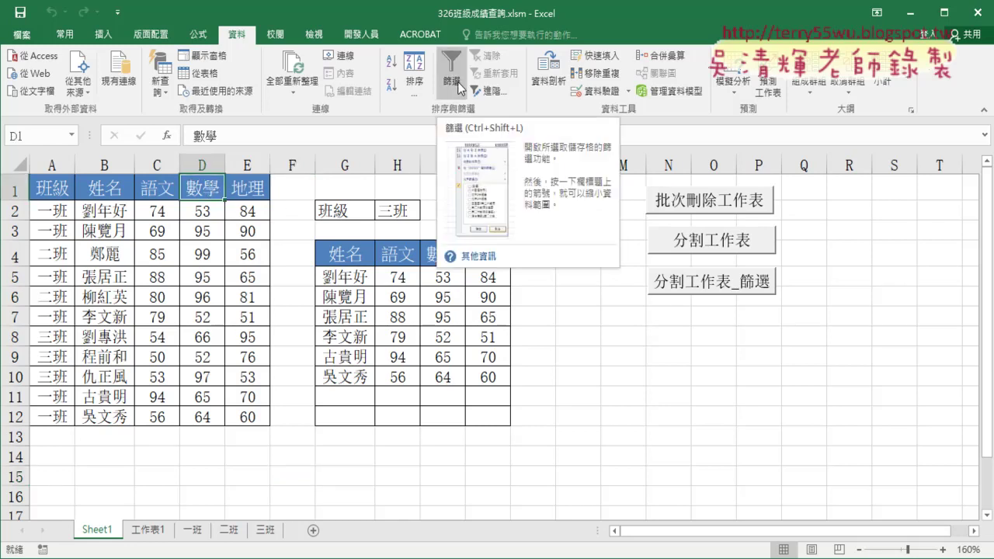
pyautogui.click(68, 189)
pyautogui.click(449, 84)
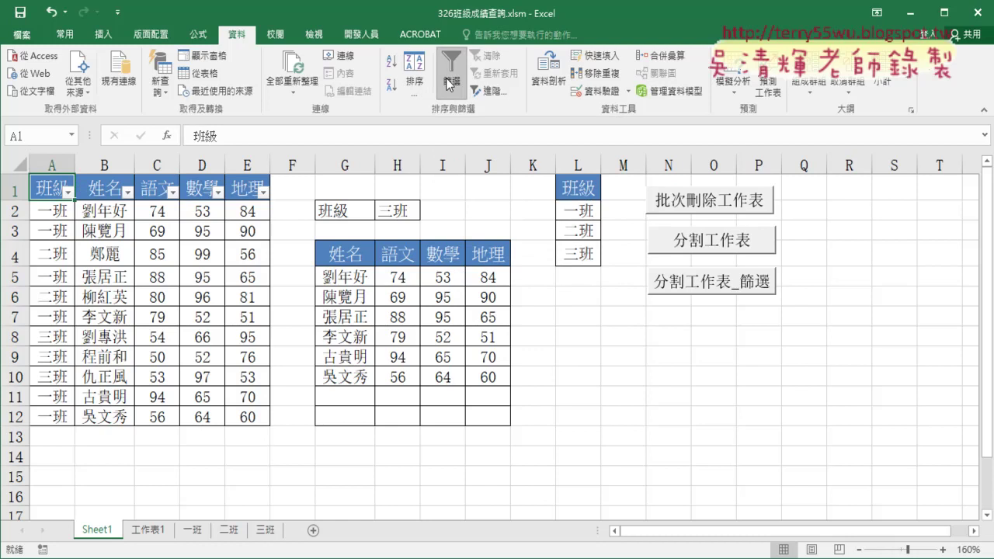
pyautogui.click(69, 191)
pyautogui.click(44, 341)
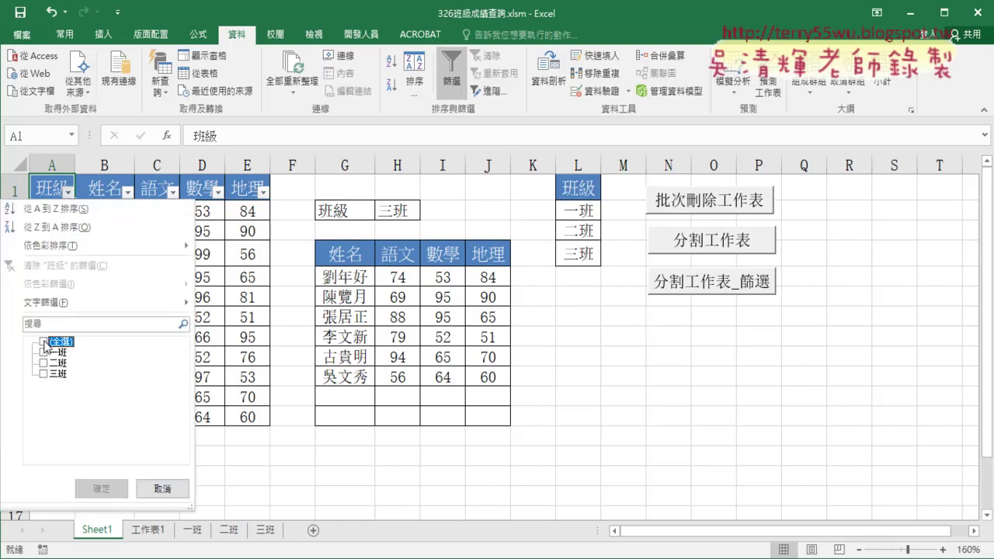
pyautogui.click(44, 352)
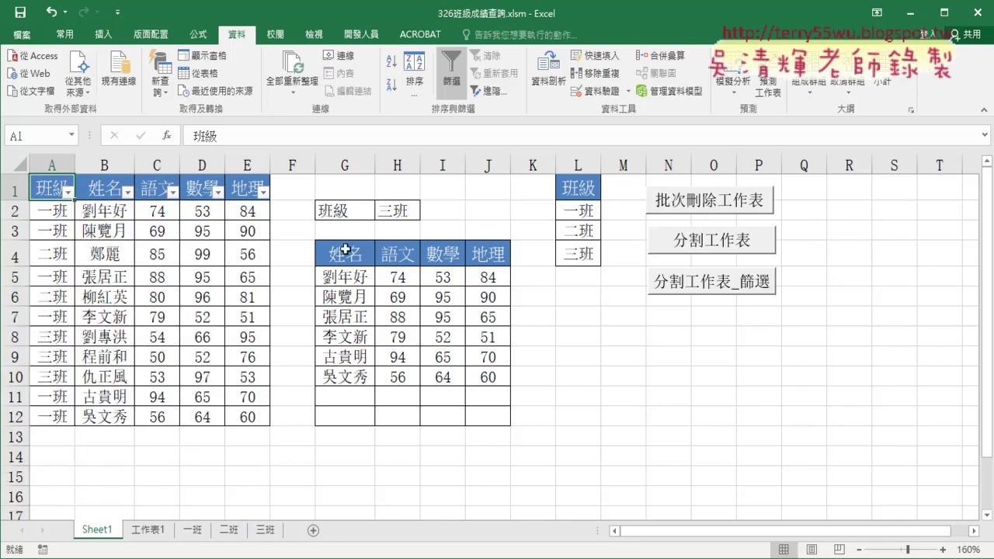
pyautogui.click(452, 72)
# - Switch to the 開發人員 (Developer) tab to reach 錄製巨集 (Record Macro)
pyautogui.click(368, 39)
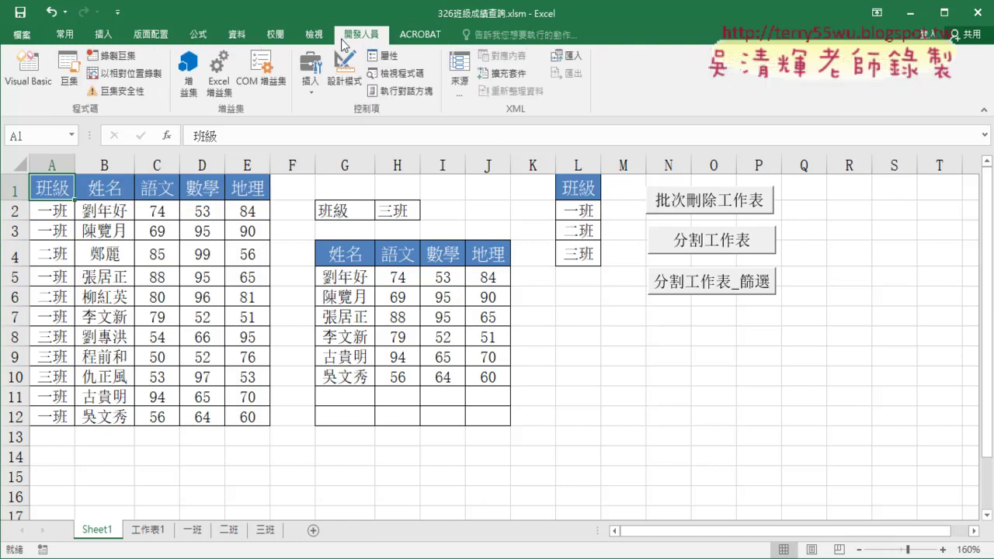